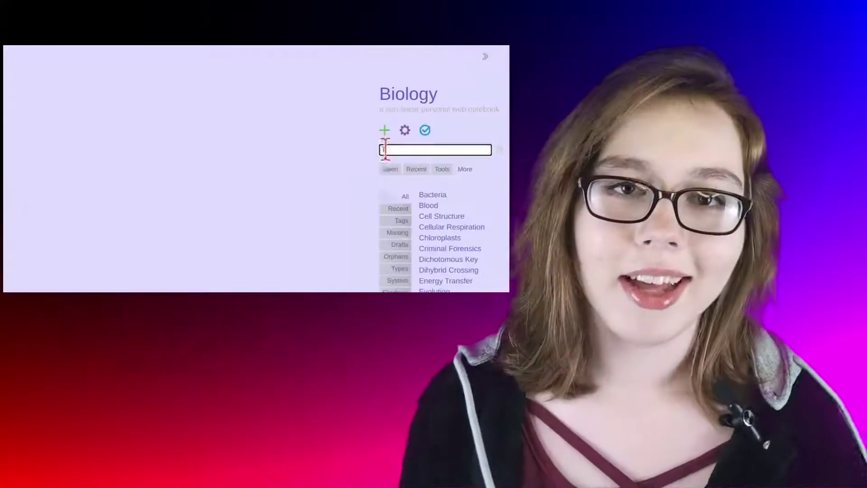
Step: Search the Biology notebook for Telophase and open the Mitosis note at its Telophase section
{"action": "type", "text": "Telophase"}
{"action": "left_click", "coordinate": [394, 215]}
{"action": "scroll", "coordinate": [265, 221], "scroll_direction": "down", "scroll_amount": 10}
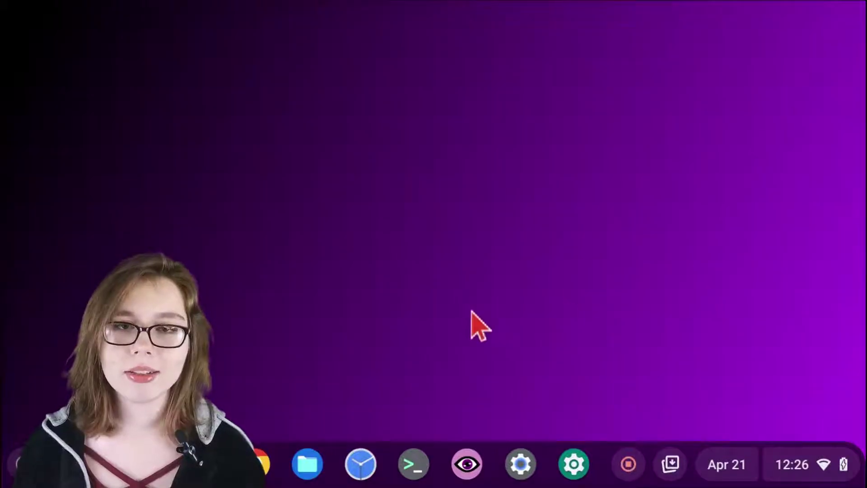
{"action": "key", "text": "alt+1"}
{"action": "type", "text": "h"}
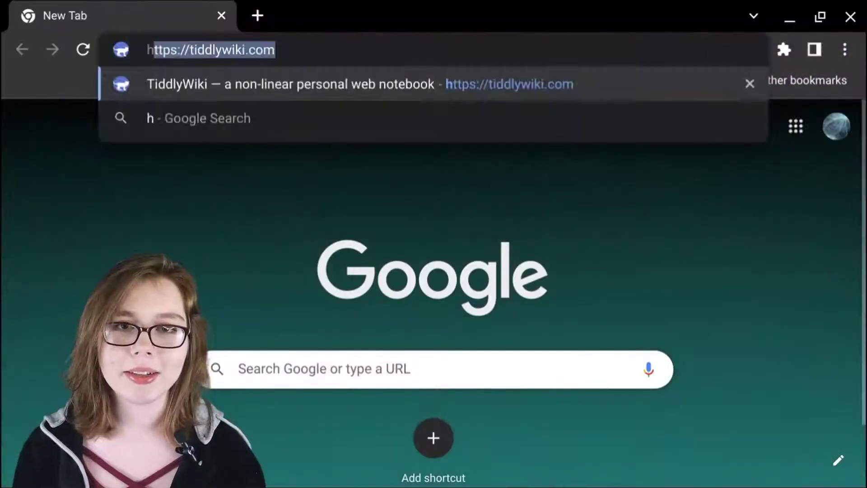
{"action": "type", "text": "ttps://tiddlyw"}
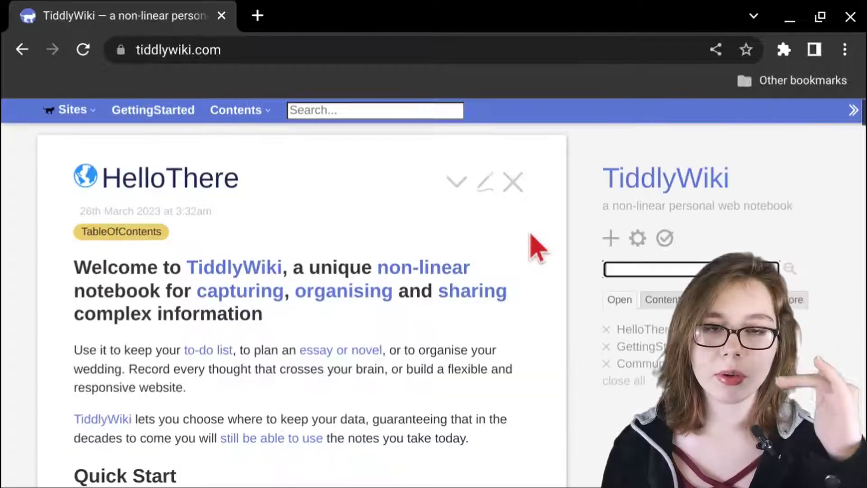
{"action": "scroll", "coordinate": [550, 255], "scroll_direction": "down", "scroll_amount": 20}
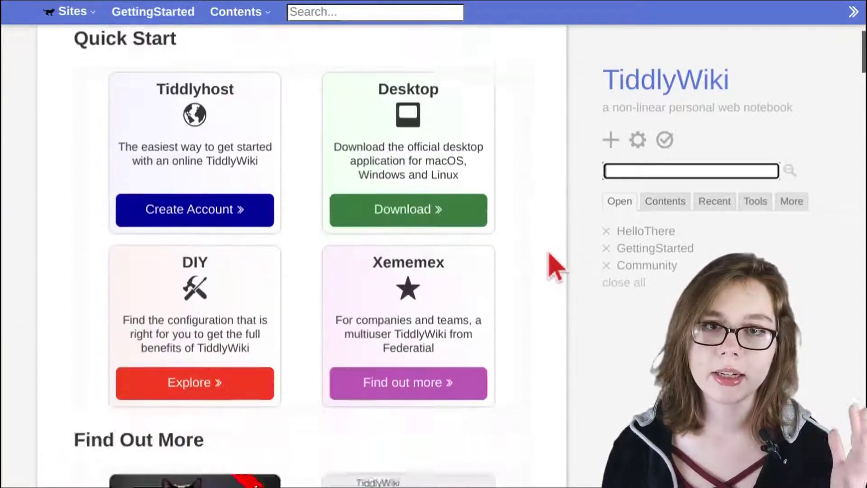
{"action": "scroll", "coordinate": [550, 255], "scroll_direction": "down", "scroll_amount": 20}
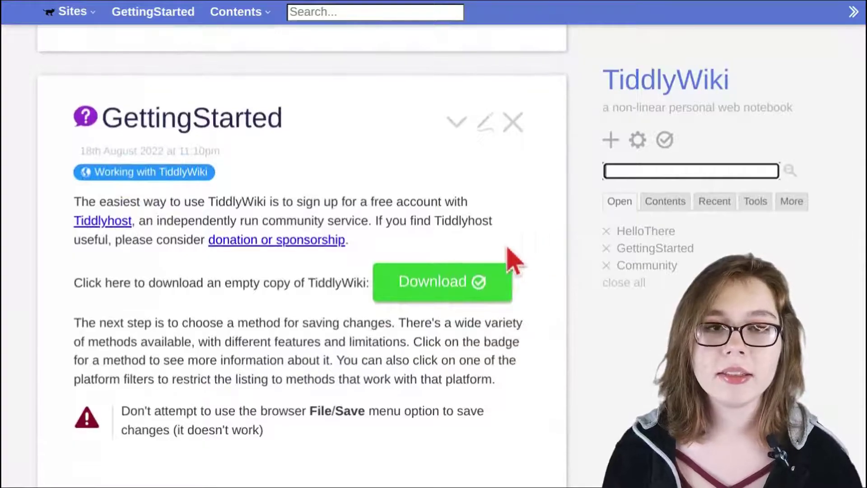
Step: Download an empty copy as empty.html and save the current wiki as tiddlywiki.html
{"action": "left_click", "coordinate": [445, 282]}
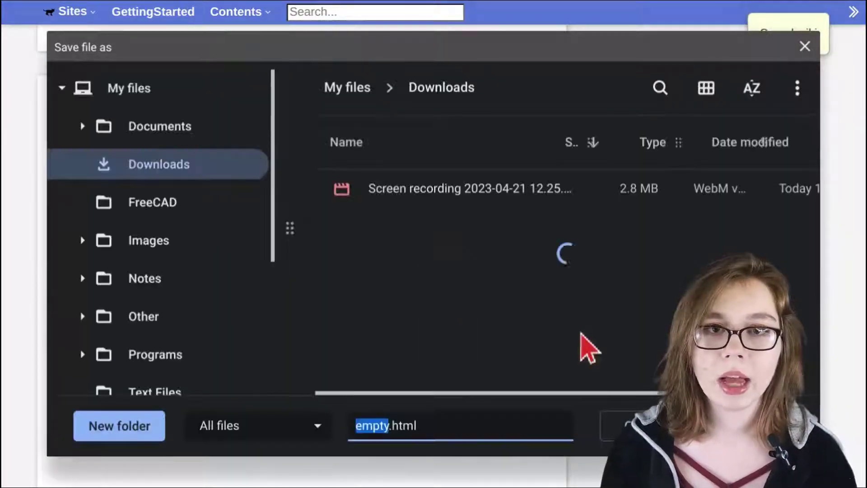
{"action": "key", "text": "Return"}
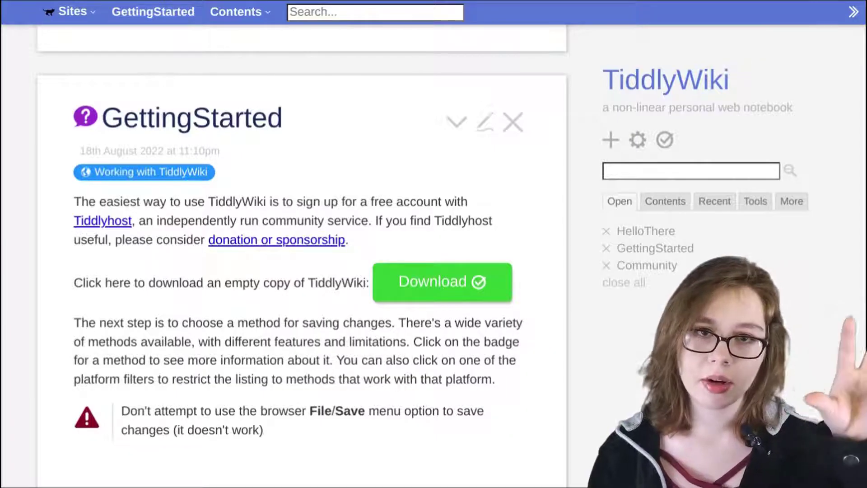
{"action": "left_click", "coordinate": [664, 141]}
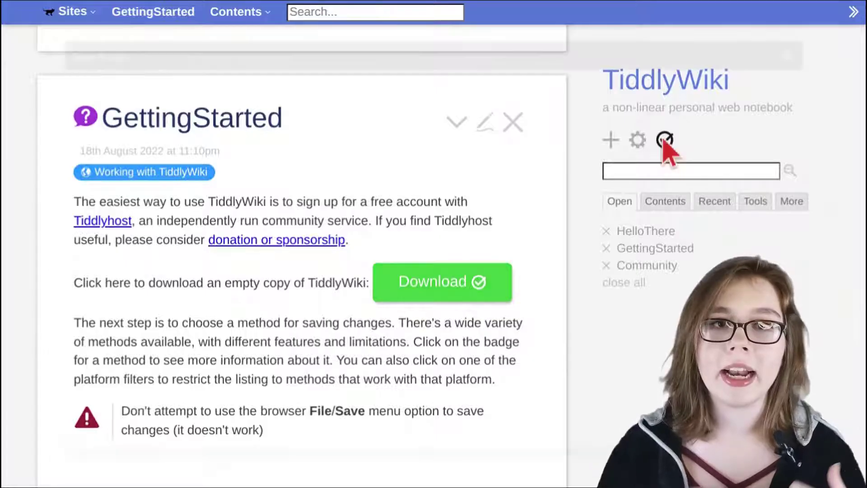
{"action": "key", "text": "Return"}
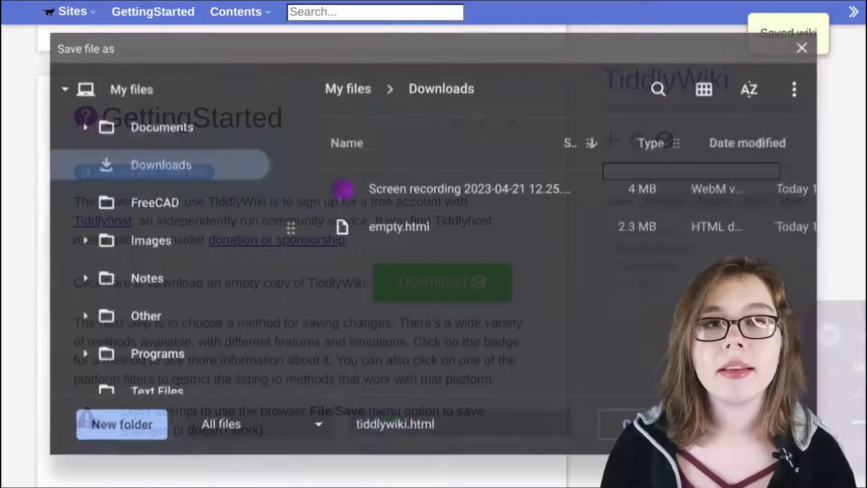
{"action": "left_click", "coordinate": [843, 342]}
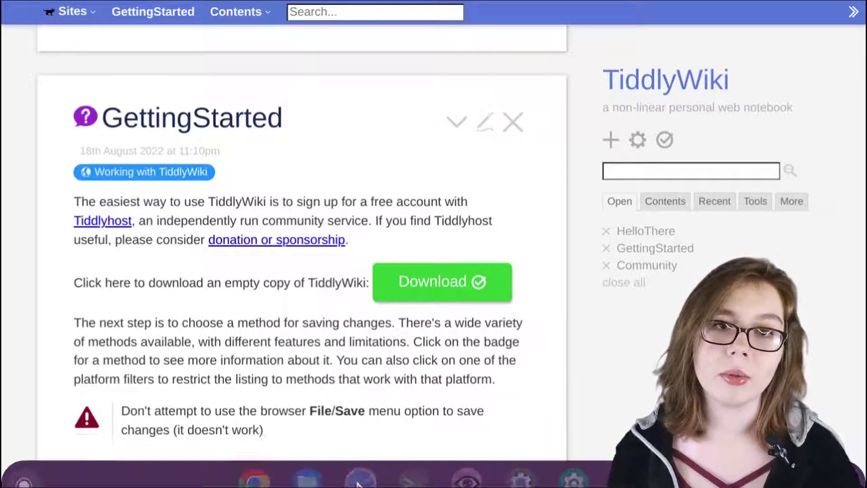
Step: Cut tiddlywiki.html and empty.html from the Downloads folder in Files
{"action": "left_click", "coordinate": [316, 461]}
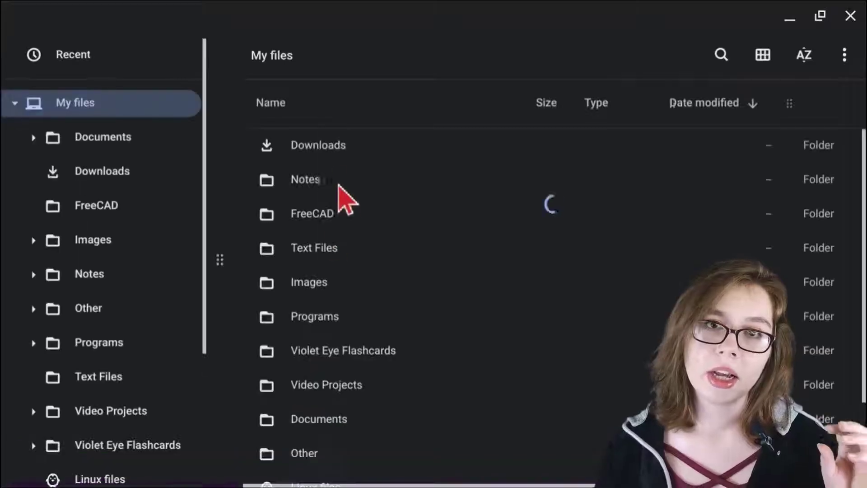
{"action": "double_click", "coordinate": [332, 147]}
{"action": "left_click", "coordinate": [347, 182]}
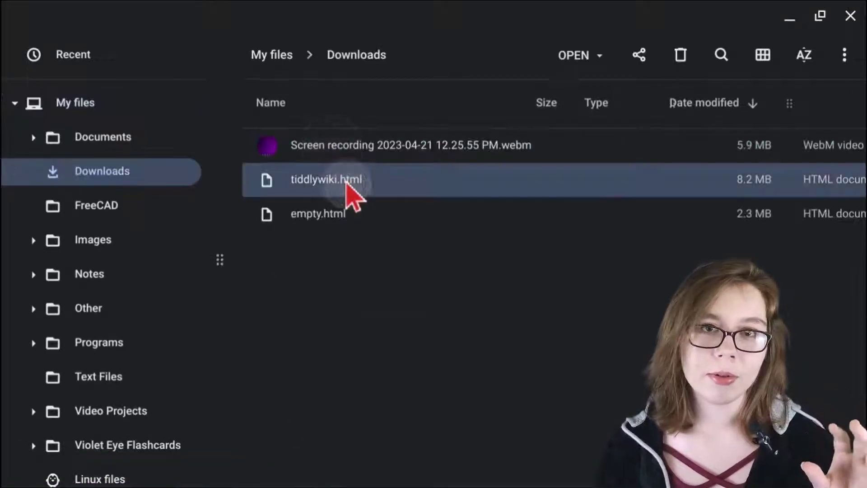
{"action": "left_click", "coordinate": [349, 212], "text": "shift"}
{"action": "right_click", "coordinate": [346, 216]}
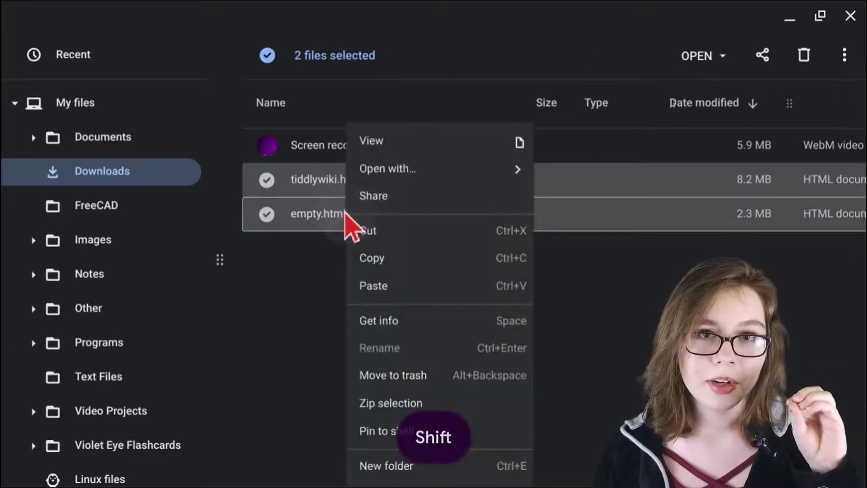
{"action": "left_click", "coordinate": [368, 231]}
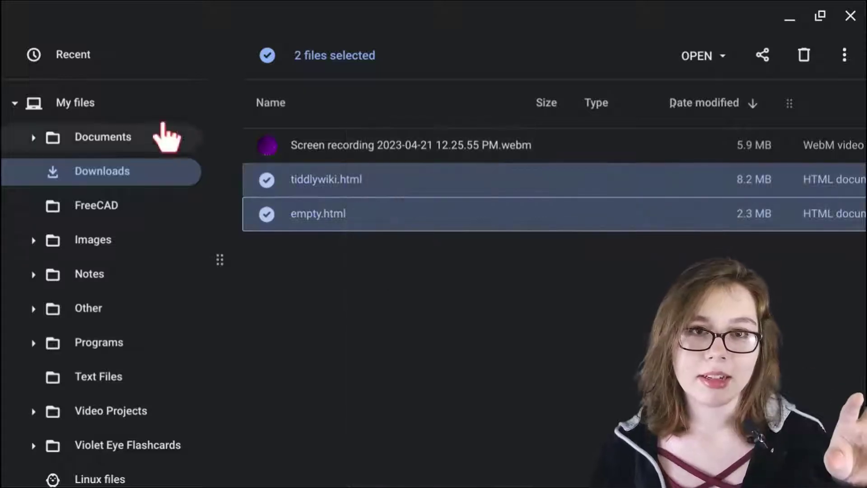
Step: Create a Tiddly Wiki folder under My files and paste both HTML files into it
{"action": "left_click", "coordinate": [128, 107]}
{"action": "left_click", "coordinate": [843, 58]}
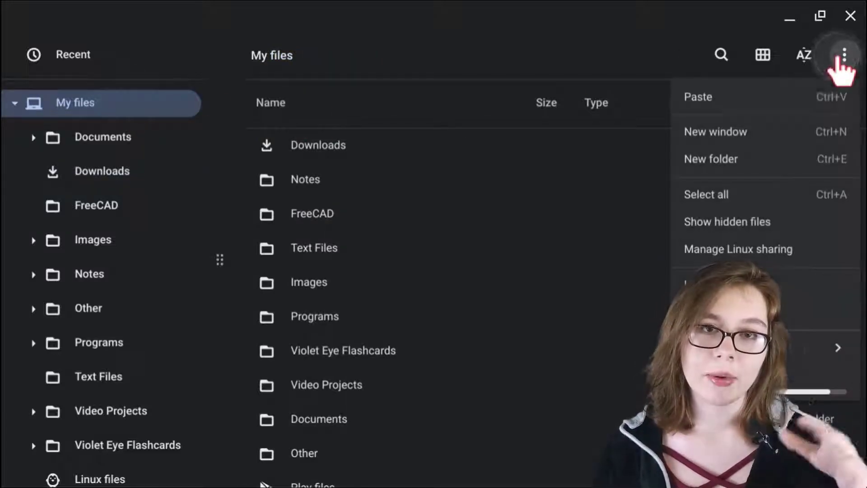
{"action": "left_click", "coordinate": [711, 159]}
{"action": "type", "text": "Tiddly Wiki"}
{"action": "key", "text": "Return"}
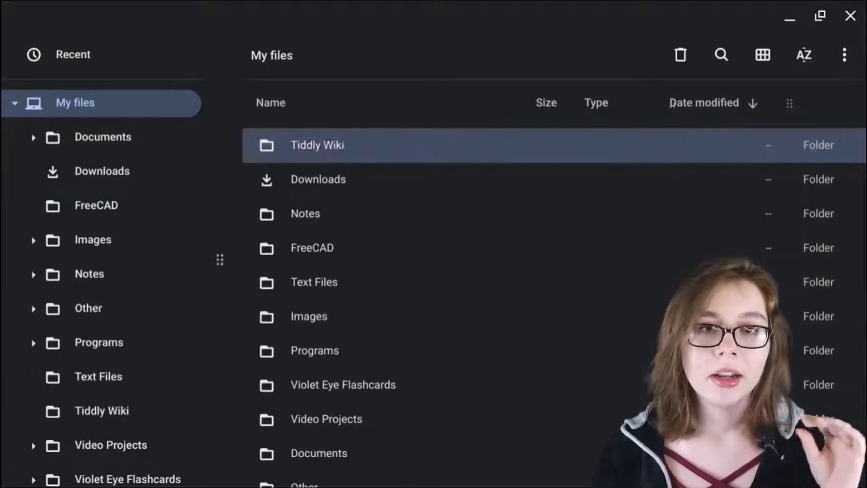
{"action": "double_click", "coordinate": [509, 156]}
{"action": "right_click", "coordinate": [412, 194]}
{"action": "left_click", "coordinate": [452, 264]}
Step: Rename tiddlywiki.html to Tiddly Wiki Help.html and open empty.html in Chrome
{"action": "left_click", "coordinate": [336, 143]}
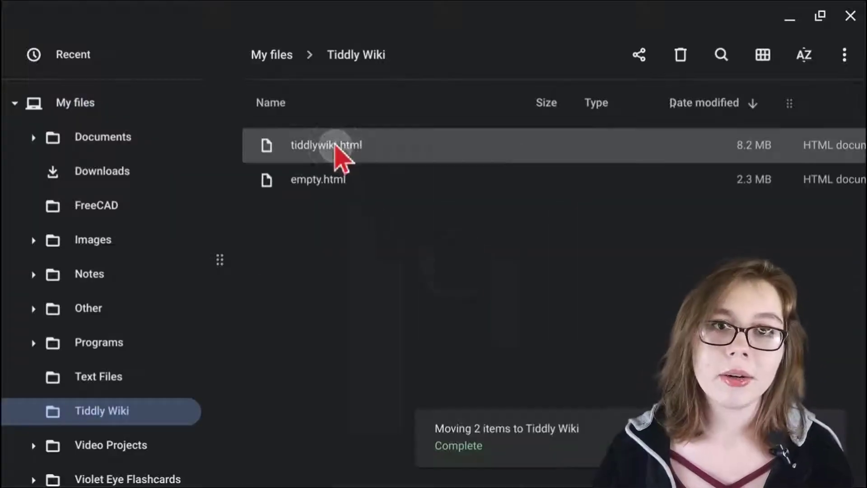
{"action": "right_click", "coordinate": [336, 145]}
{"action": "left_click", "coordinate": [383, 374]}
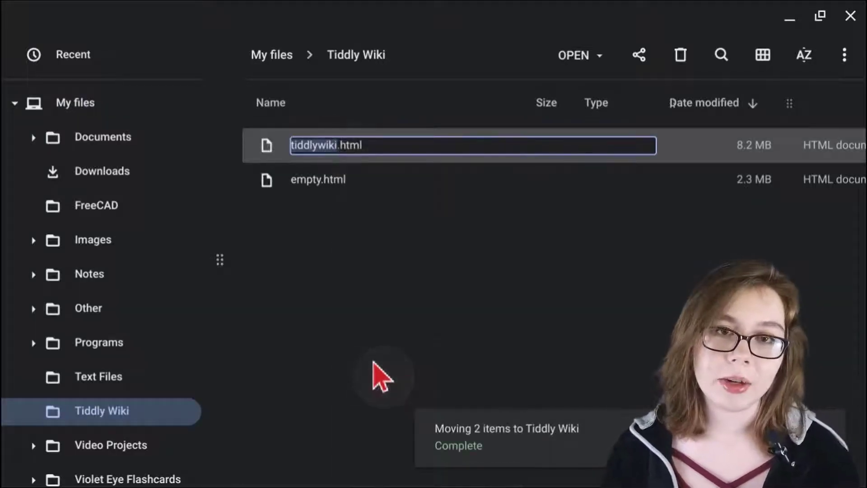
{"action": "type", "text": "Tiddly W"}
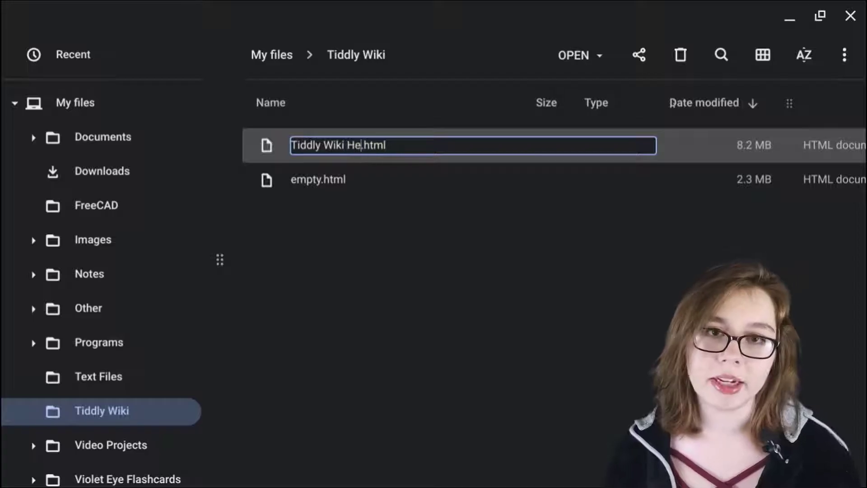
{"action": "key", "text": "Return"}
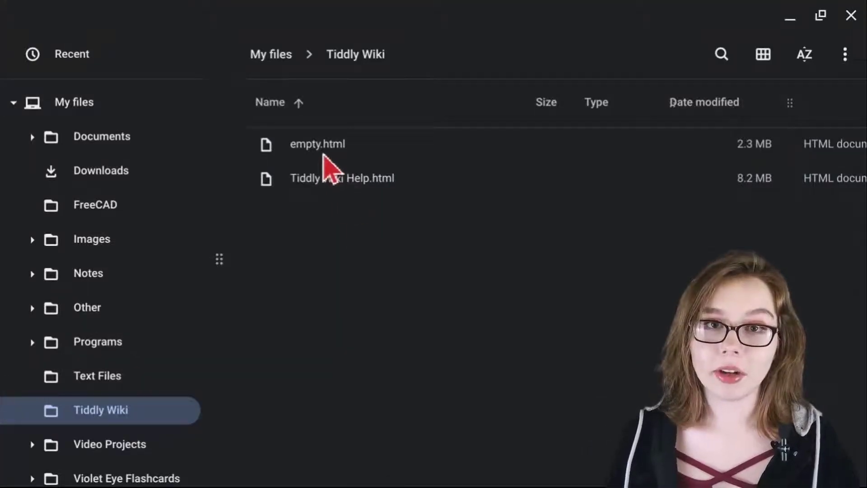
{"action": "double_click", "coordinate": [324, 154]}
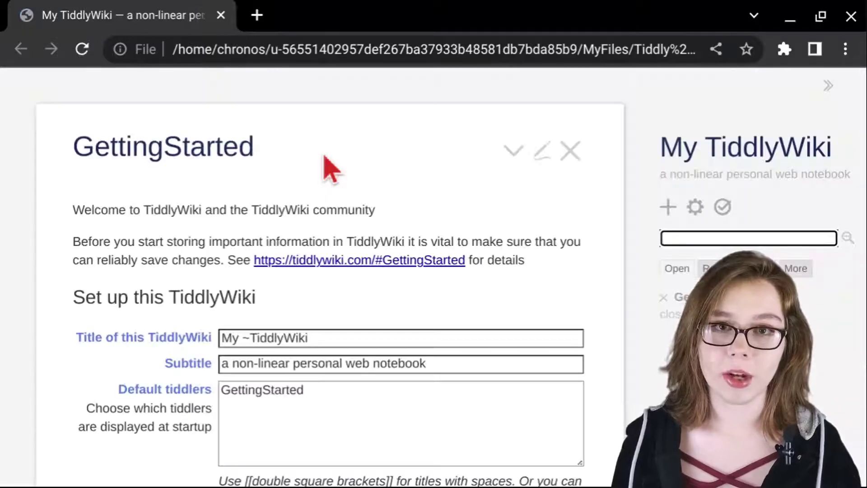
Step: In fullscreen, set the wiki title to My Notebook and the subtitle to Subtitle
{"action": "key", "text": "F11"}
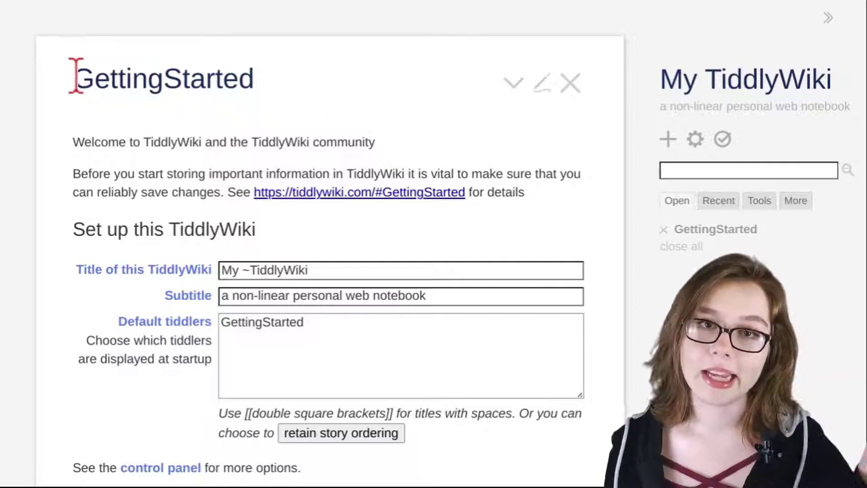
{"action": "left_click_drag", "start_coordinate": [74, 78], "coordinate": [265, 95]}
{"action": "left_click", "coordinate": [412, 144]}
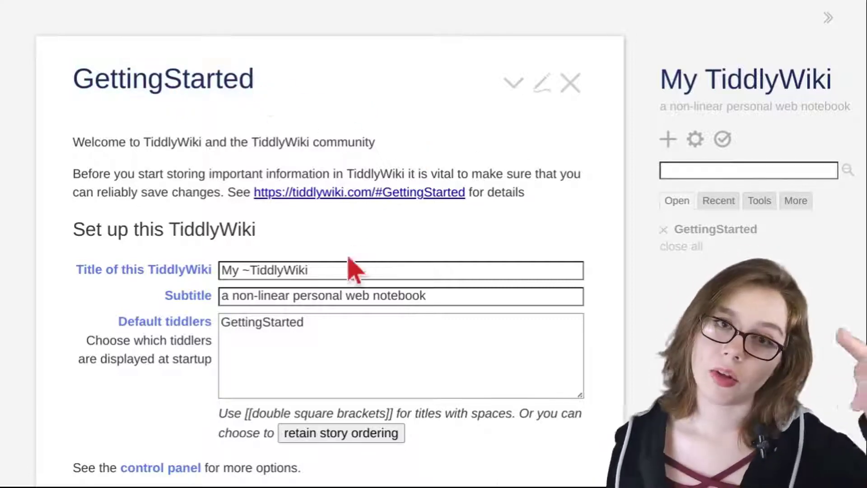
{"action": "left_click_drag", "start_coordinate": [316, 270], "coordinate": [216, 257]}
{"action": "type", "text": "My Notebook"}
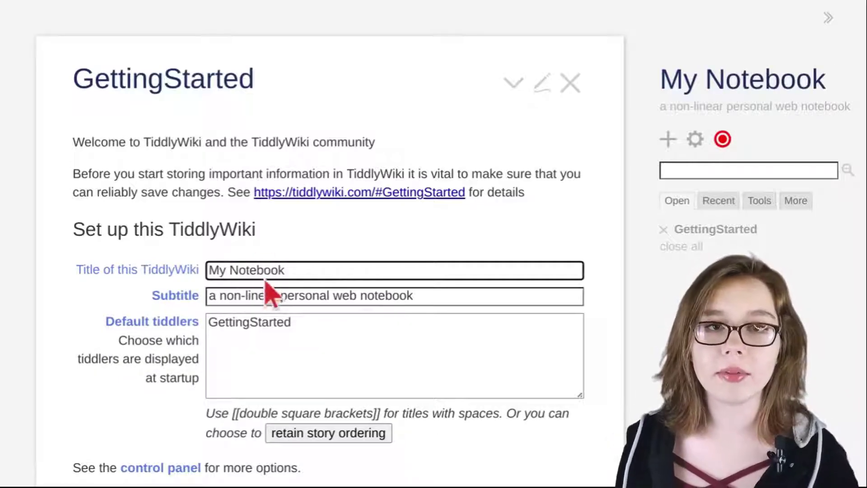
{"action": "triple_click", "coordinate": [274, 298]}
{"action": "type", "text": "Subtitle"}
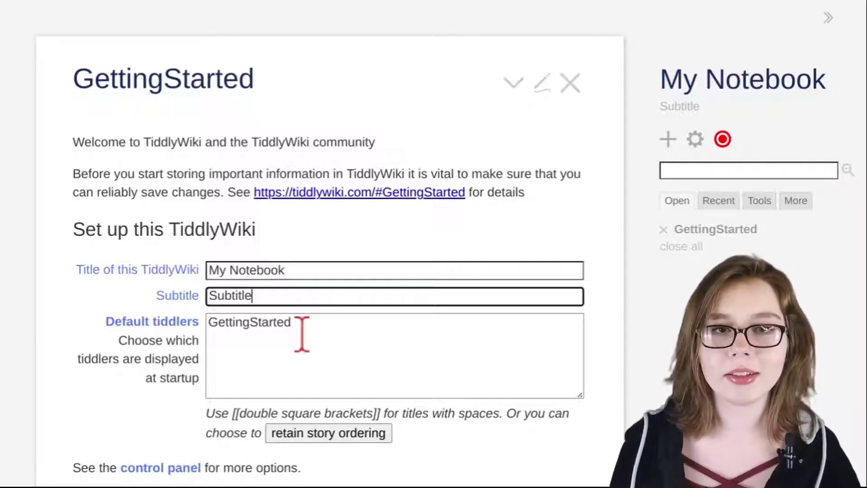
Step: Clear the Default tiddlers list and close the GettingStarted tiddler
{"action": "left_click", "coordinate": [301, 334]}
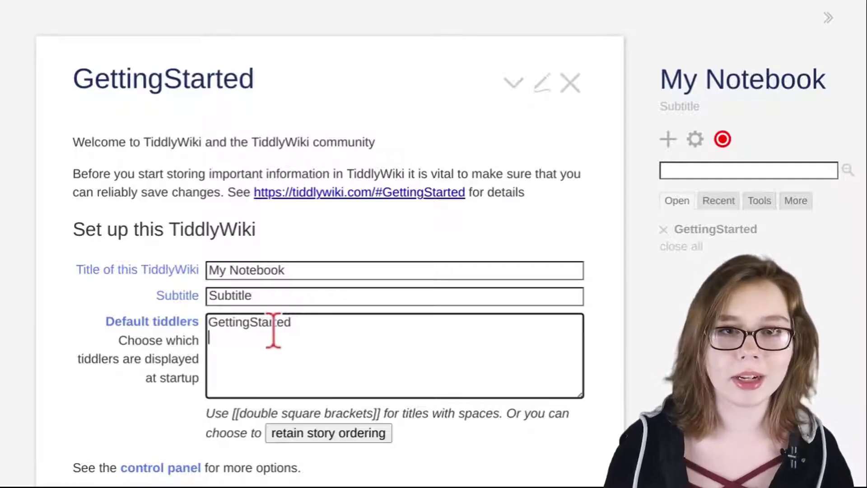
{"action": "key", "text": "ctrl+a"}
{"action": "key", "text": "BackSpace"}
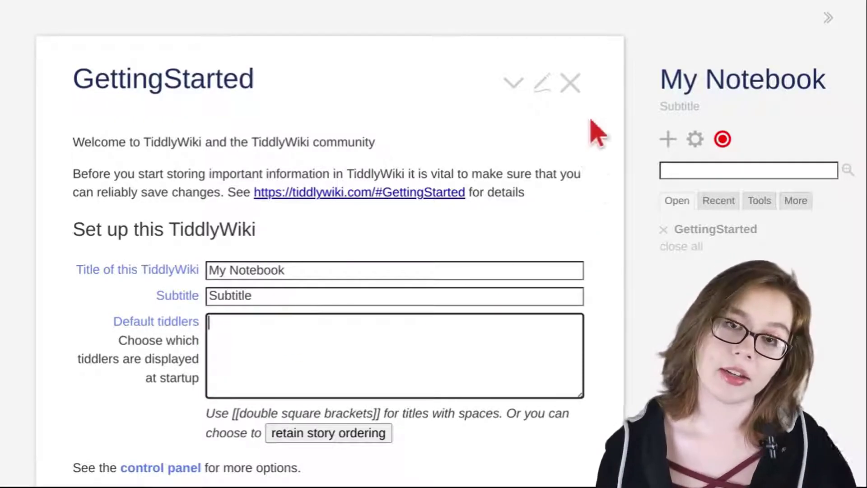
{"action": "left_click", "coordinate": [570, 83]}
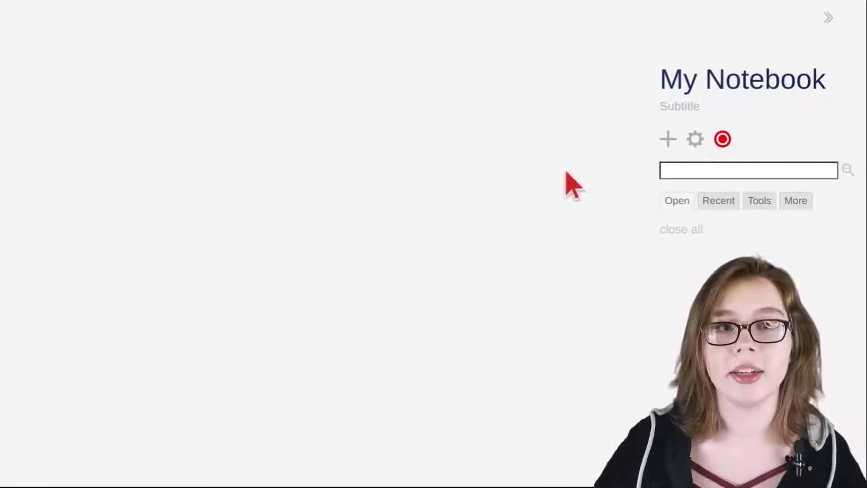
Step: Create a new tiddler titled Title, tagged Random Tag, and start its body text
{"action": "left_click", "coordinate": [668, 138]}
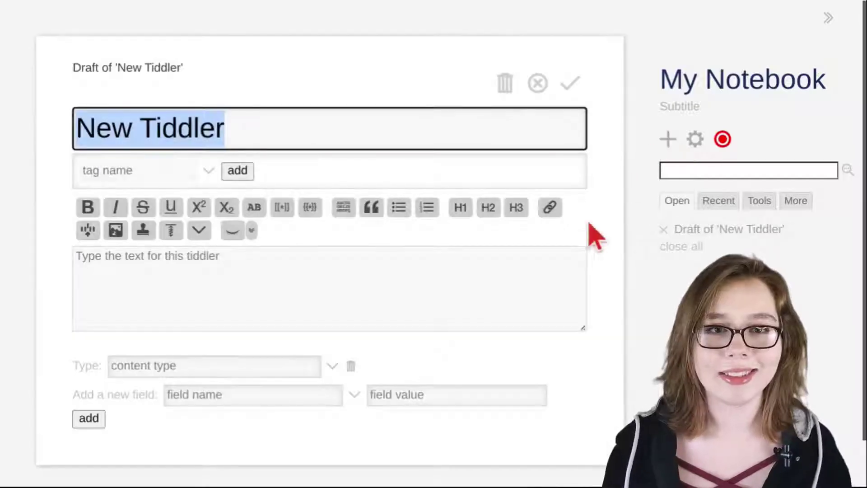
{"action": "type", "text": "Title"}
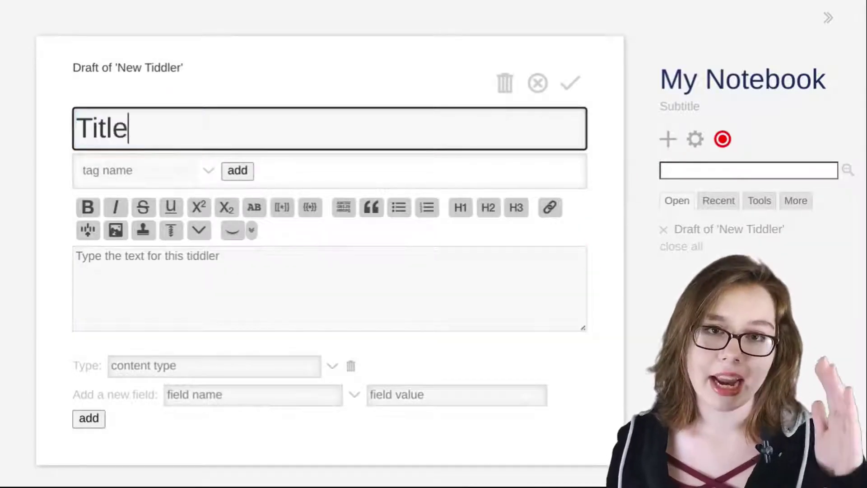
{"action": "left_click", "coordinate": [122, 170]}
{"action": "type", "text": "Random"}
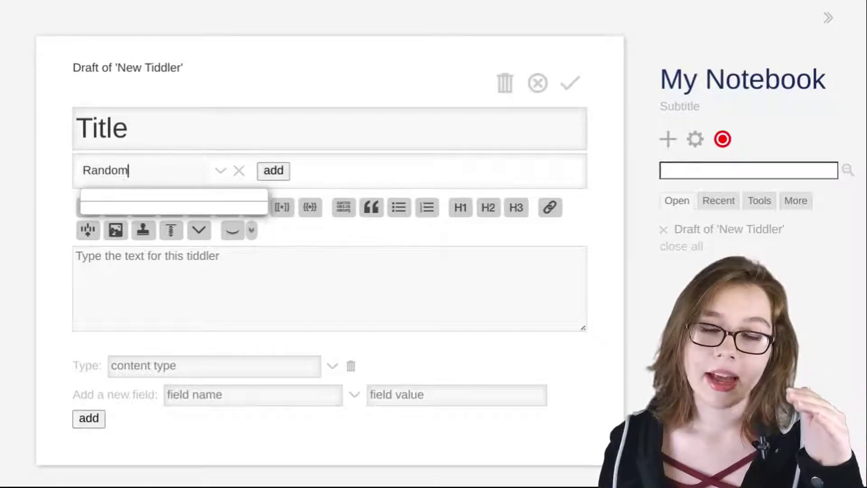
{"action": "type", "text": " Tag"}
{"action": "key", "text": "Return"}
{"action": "left_click", "coordinate": [123, 278]}
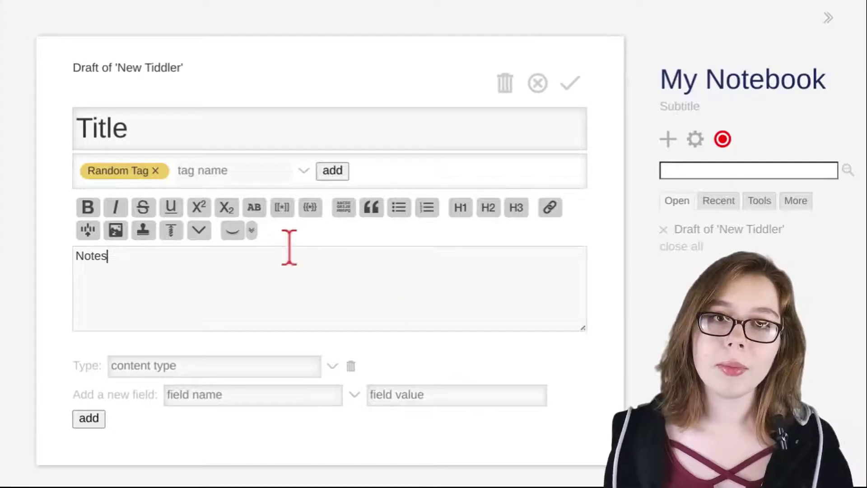
Step: Show a live preview beside the draft and wrap Notes in '' to bold it
{"action": "left_click", "coordinate": [231, 232]}
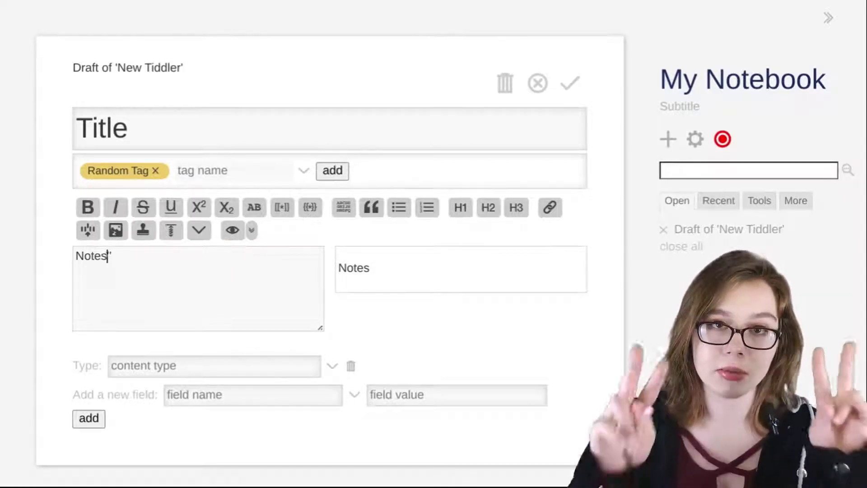
{"action": "type", "text": "''"}
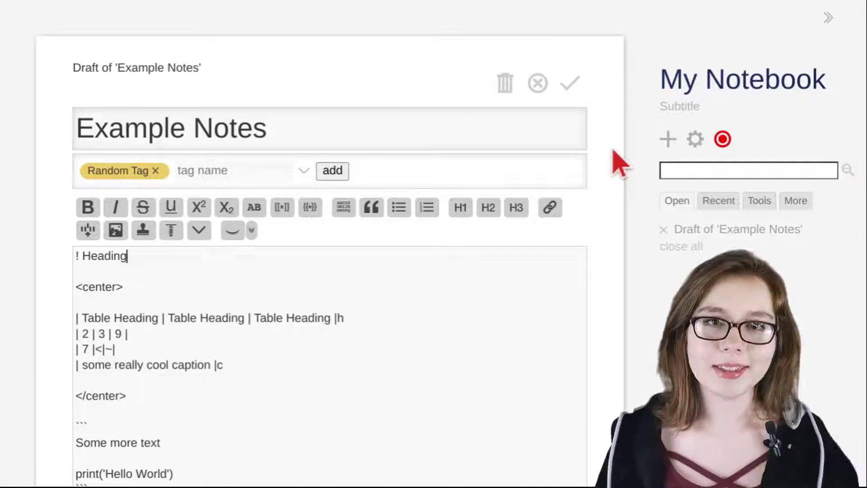
Step: Save the Example Notes draft and review its heading, table, code block and lists
{"action": "scroll", "coordinate": [612, 165], "scroll_direction": "down", "scroll_amount": 5}
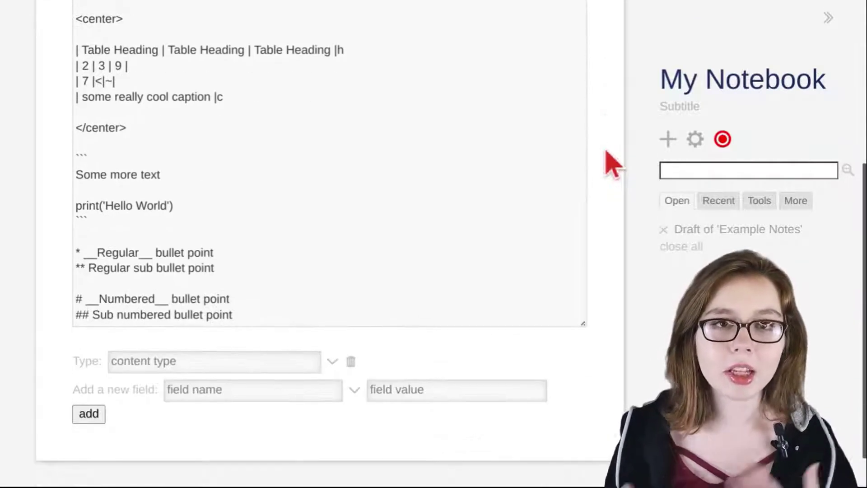
{"action": "scroll", "coordinate": [611, 165], "scroll_direction": "up", "scroll_amount": 5}
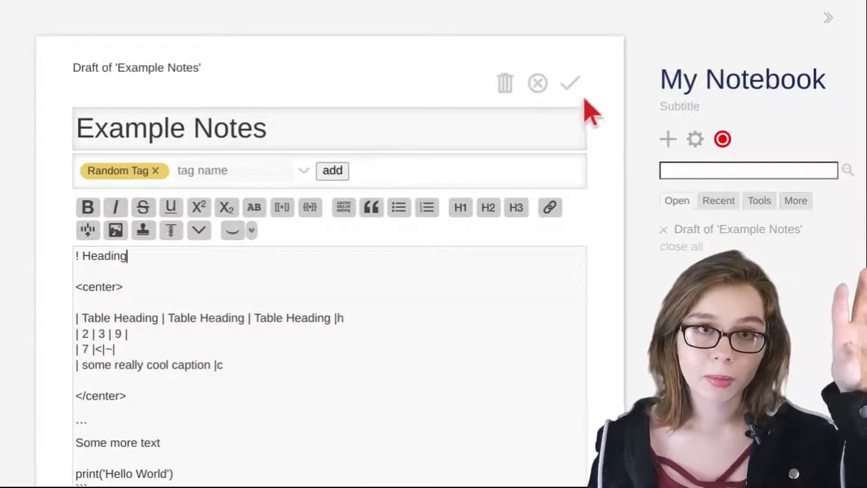
{"action": "left_click", "coordinate": [570, 83]}
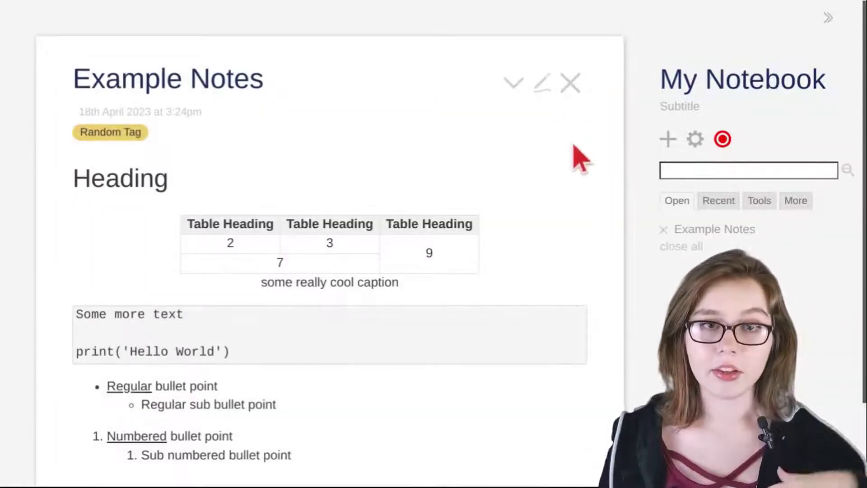
{"action": "scroll", "coordinate": [617, 232], "scroll_direction": "down", "scroll_amount": 2}
{"action": "scroll", "coordinate": [617, 233], "scroll_direction": "up", "scroll_amount": 2}
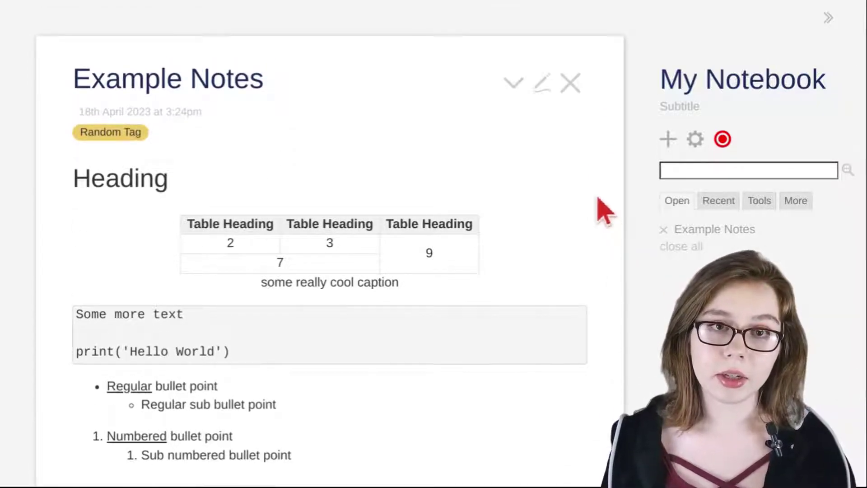
Step: Close and reopen Example Notes from Recent, then again from the More > All list
{"action": "left_click", "coordinate": [570, 81]}
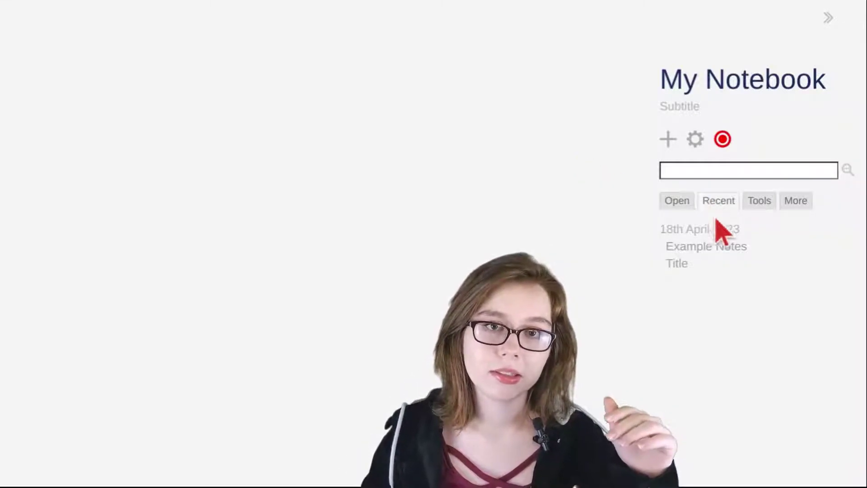
{"action": "left_click", "coordinate": [717, 247]}
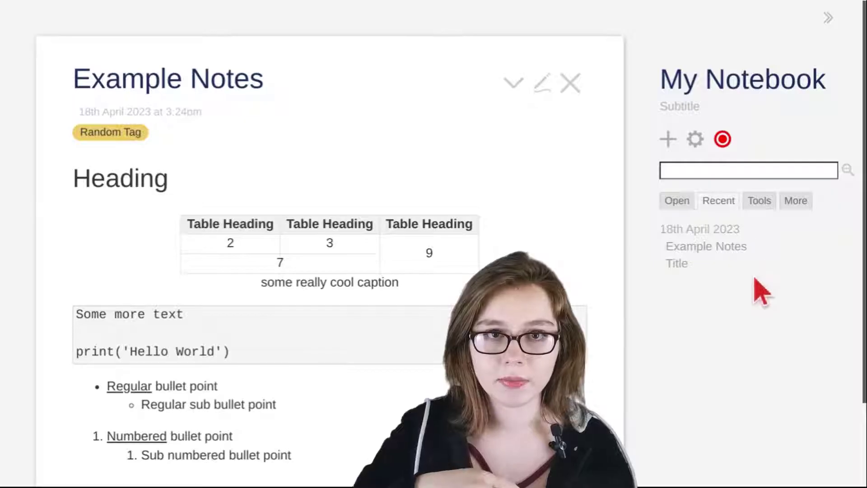
{"action": "left_click", "coordinate": [571, 84]}
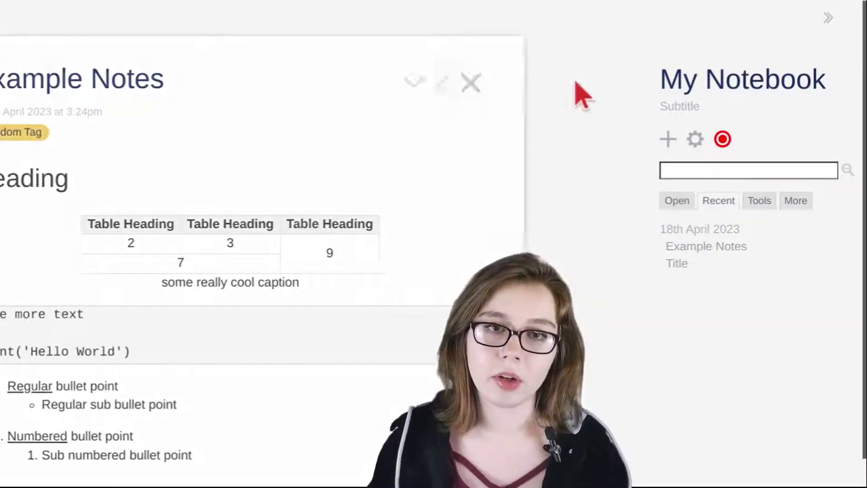
{"action": "left_click", "coordinate": [795, 202]}
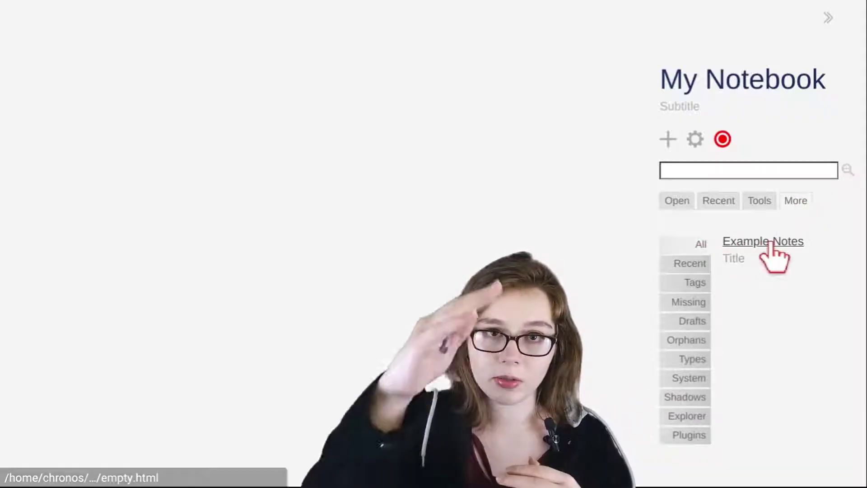
{"action": "left_click", "coordinate": [763, 242]}
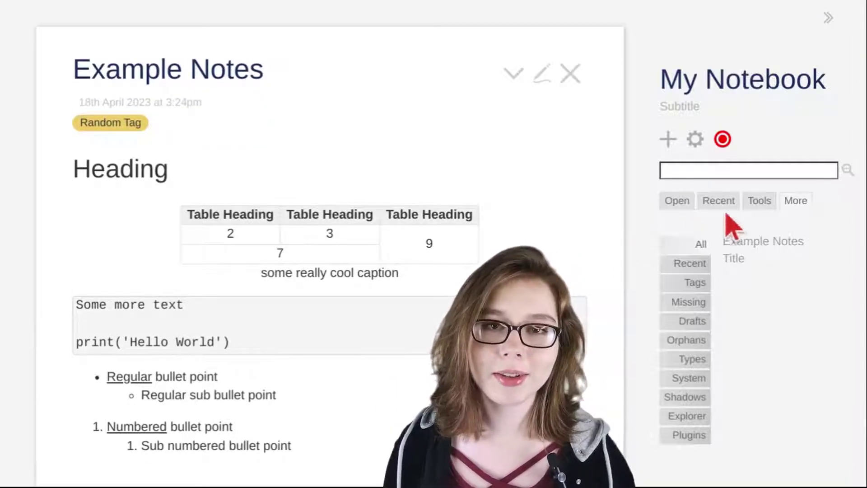
{"action": "left_click", "coordinate": [753, 201]}
{"action": "scroll", "coordinate": [774, 244], "scroll_direction": "down", "scroll_amount": 10}
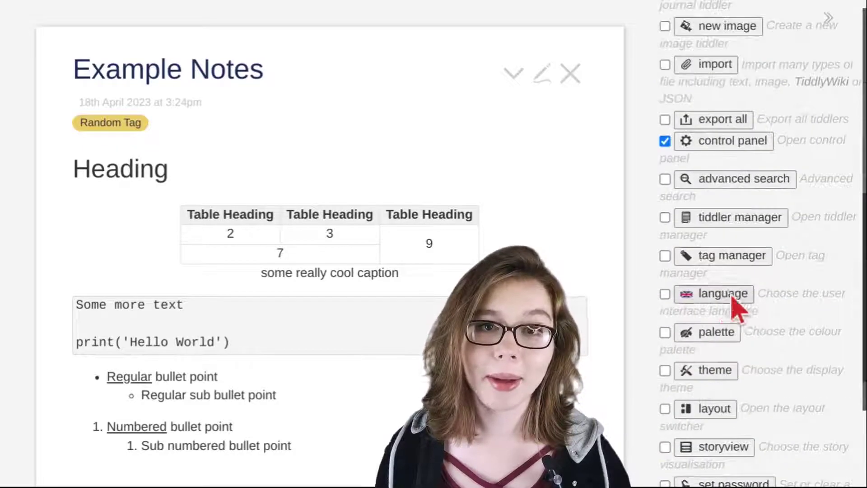
{"action": "left_click", "coordinate": [786, 197]}
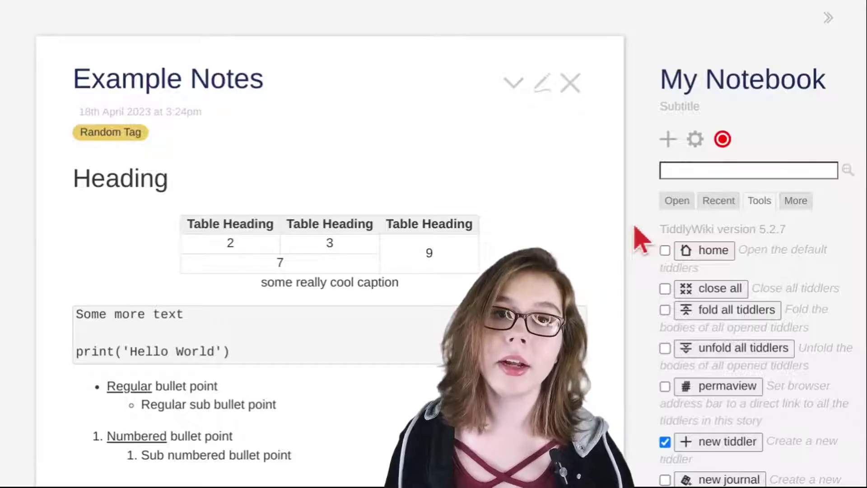
{"action": "left_click", "coordinate": [795, 203]}
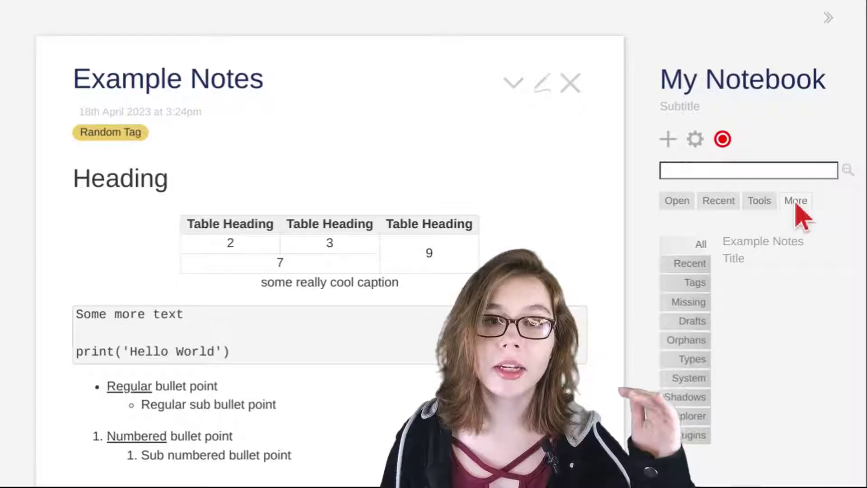
{"action": "left_click", "coordinate": [696, 414]}
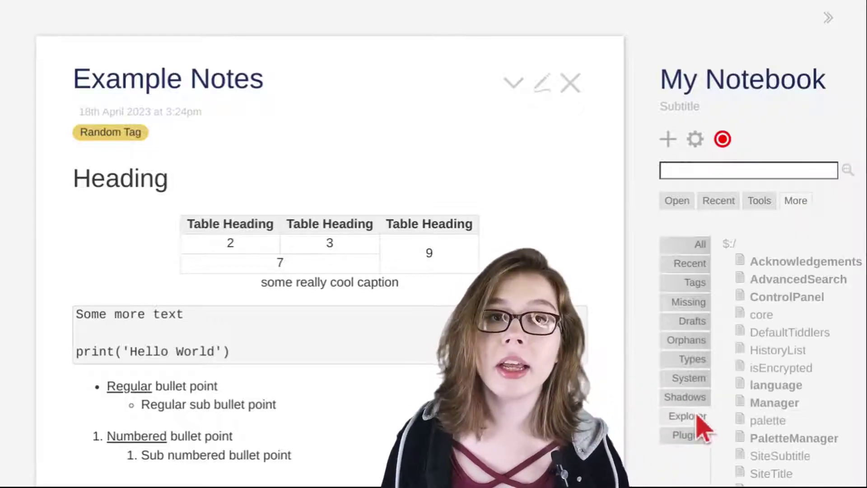
{"action": "left_click", "coordinate": [806, 439]}
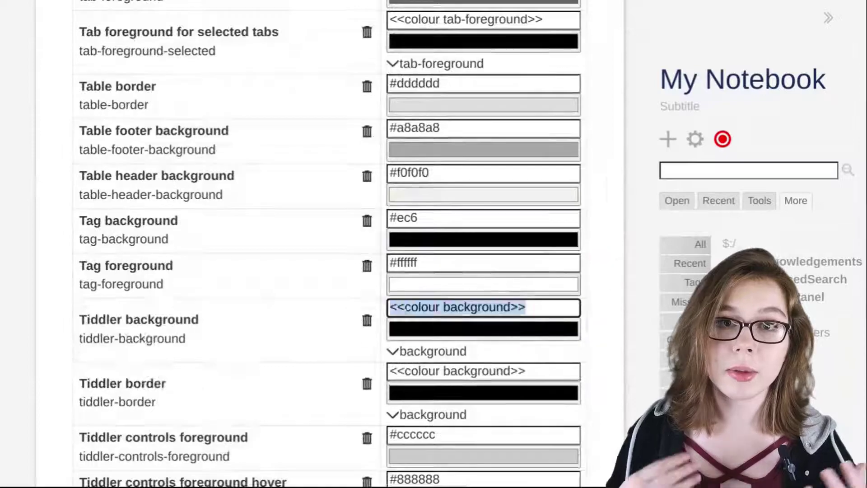
{"action": "type", "text": "#baa4e5"}
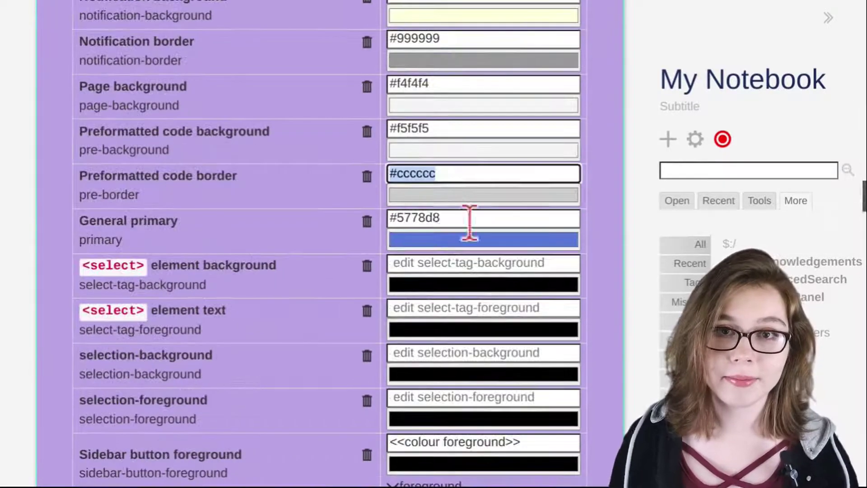
{"action": "type", "text": "#000000"}
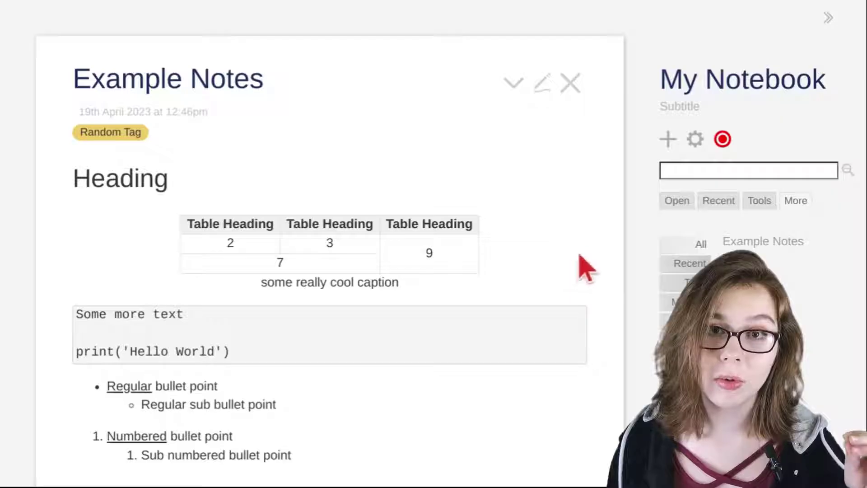
Step: Save the notebook's latest changes to the wiki file empty.html
{"action": "left_click", "coordinate": [722, 139]}
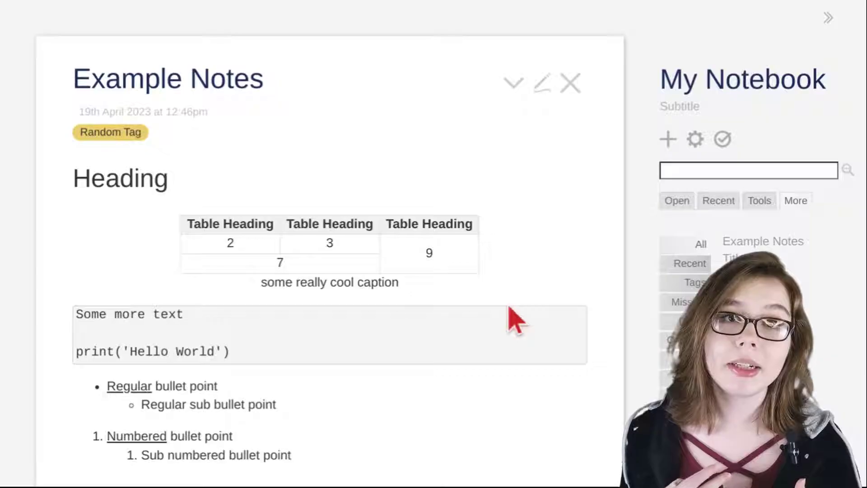
Step: Create a new folder named 'My Notebook' inside the Tiddly Wiki folder in Files
{"action": "mouse_move", "coordinate": [367, 474]}
{"action": "left_click", "coordinate": [328, 467]}
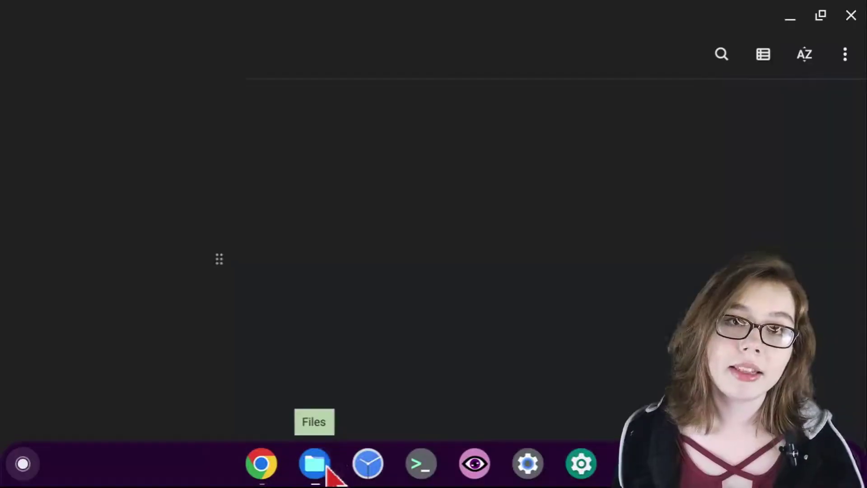
{"action": "double_click", "coordinate": [332, 177]}
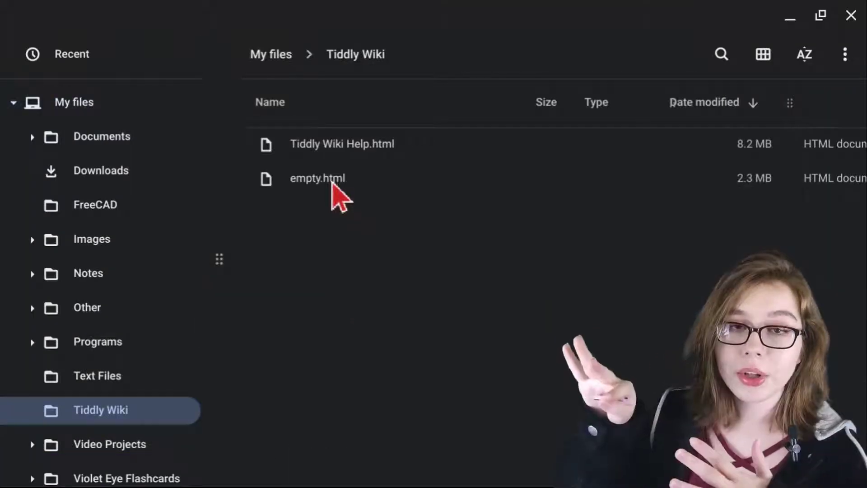
{"action": "right_click", "coordinate": [349, 248]}
{"action": "left_click", "coordinate": [398, 355]}
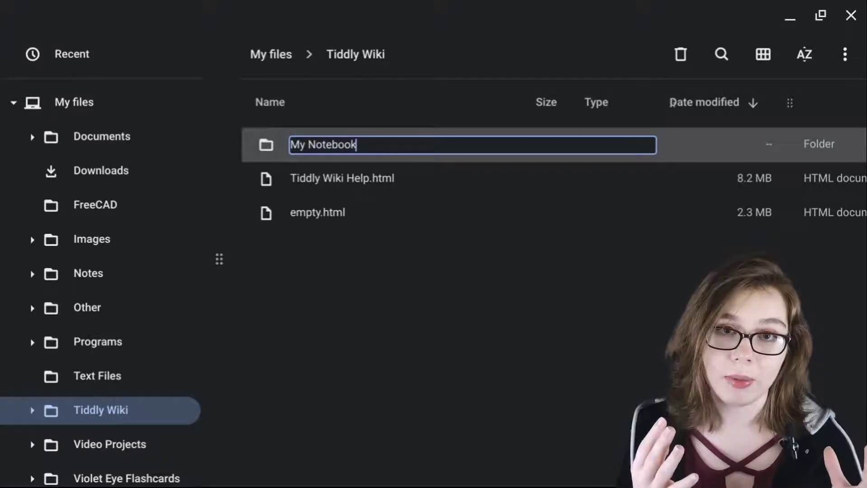
{"action": "type", "text": "My Notebook"}
{"action": "key", "text": "Return"}
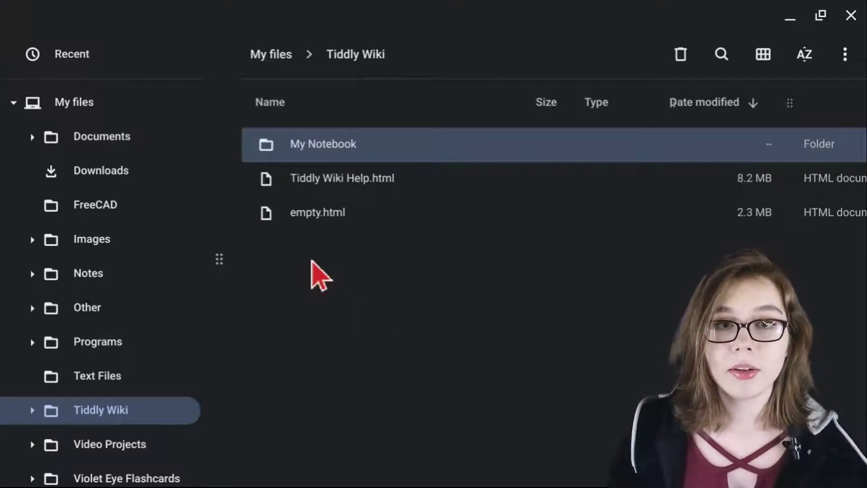
Step: Cut the saved empty.html from the Downloads folder
{"action": "left_click", "coordinate": [138, 174]}
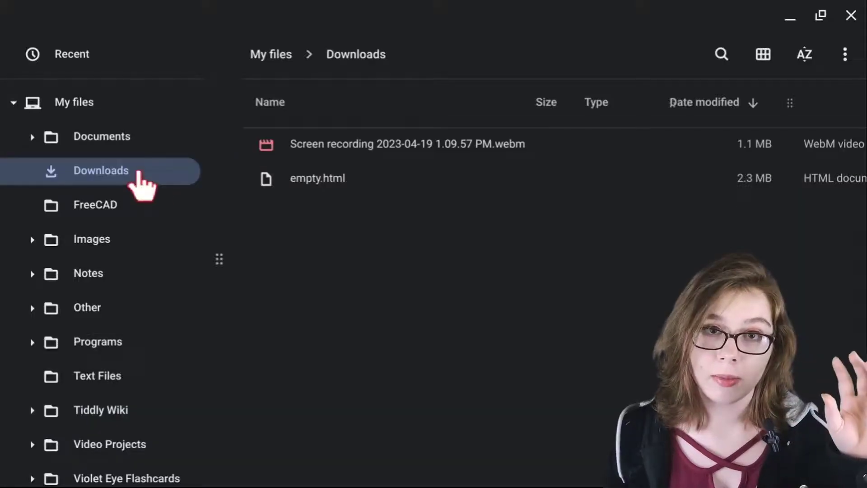
{"action": "left_click", "coordinate": [293, 178]}
{"action": "right_click", "coordinate": [294, 181]}
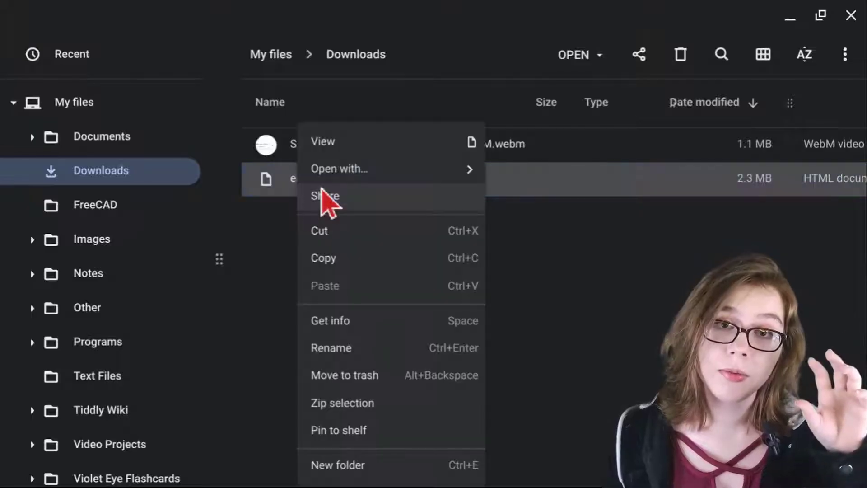
{"action": "left_click", "coordinate": [339, 234]}
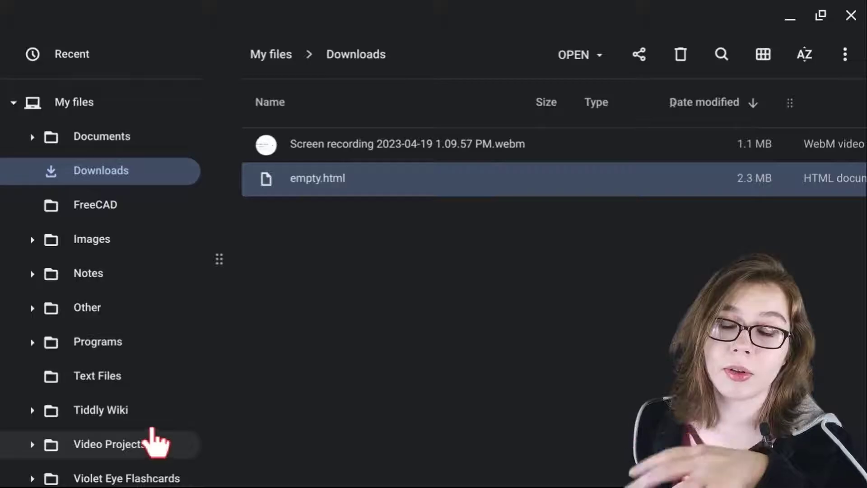
Step: Paste empty.html into the My Notebook folder
{"action": "left_click", "coordinate": [150, 420]}
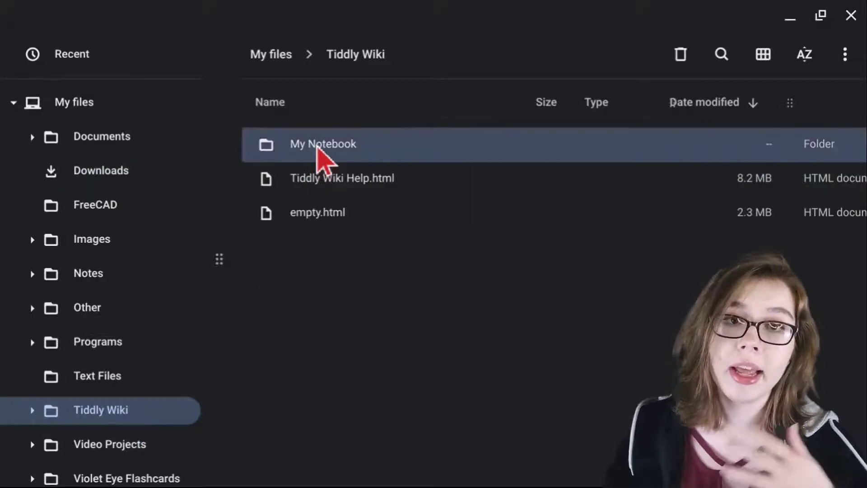
{"action": "double_click", "coordinate": [315, 155]}
{"action": "right_click", "coordinate": [329, 203]}
{"action": "left_click", "coordinate": [365, 267]}
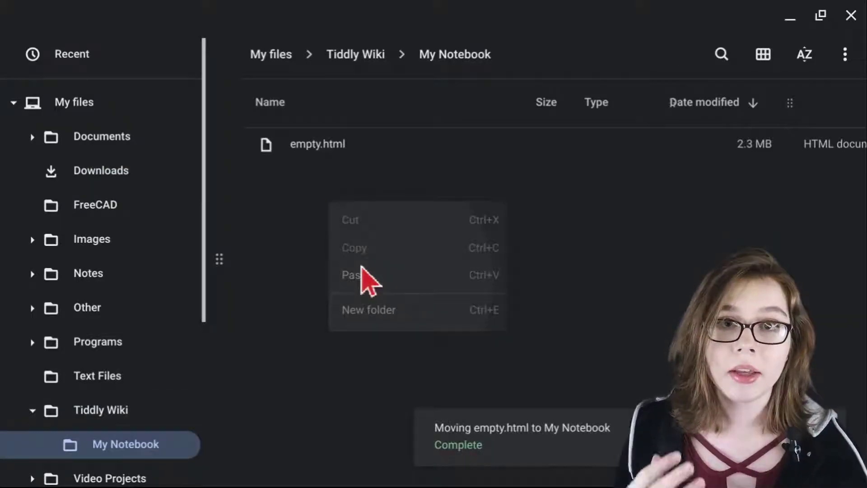
Step: Rename empty.html to '20230419 My Notebook.html'
{"action": "left_click", "coordinate": [337, 152]}
{"action": "key", "text": "ctrl+Return"}
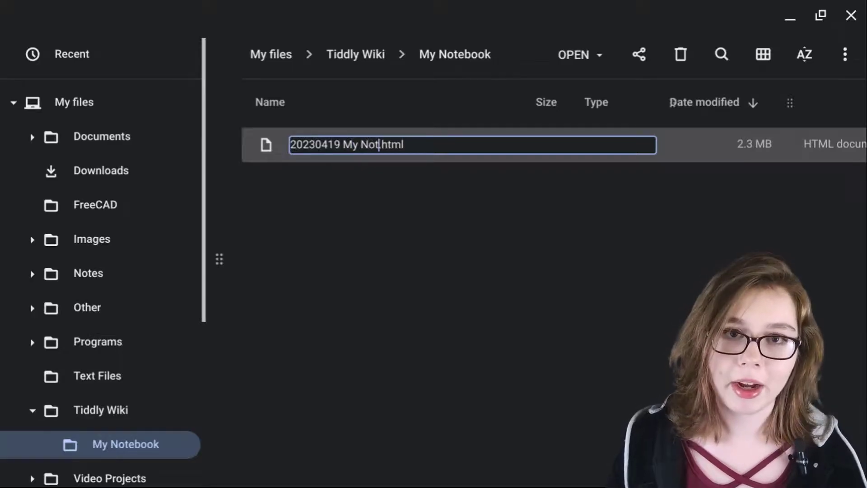
{"action": "type", "text": "20230419 My Notebook"}
{"action": "key", "text": "Return"}
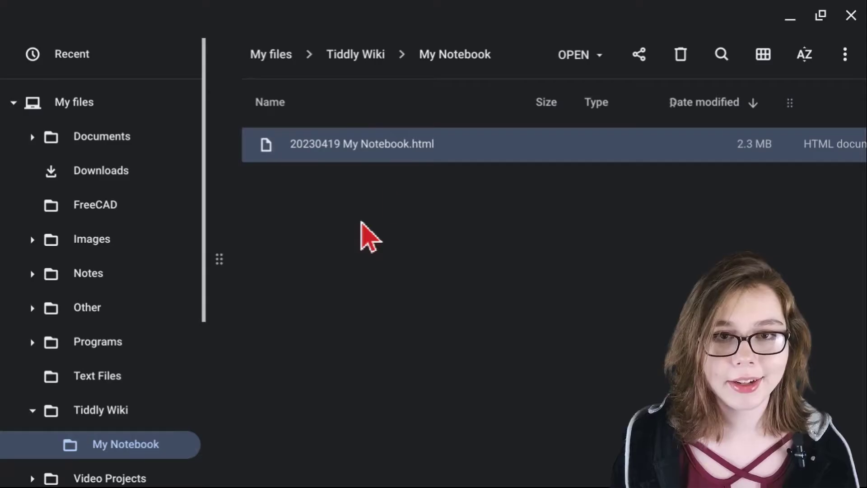
Step: Open the renamed wiki in the browser full screen and show the Example Notes tiddler
{"action": "double_click", "coordinate": [407, 162]}
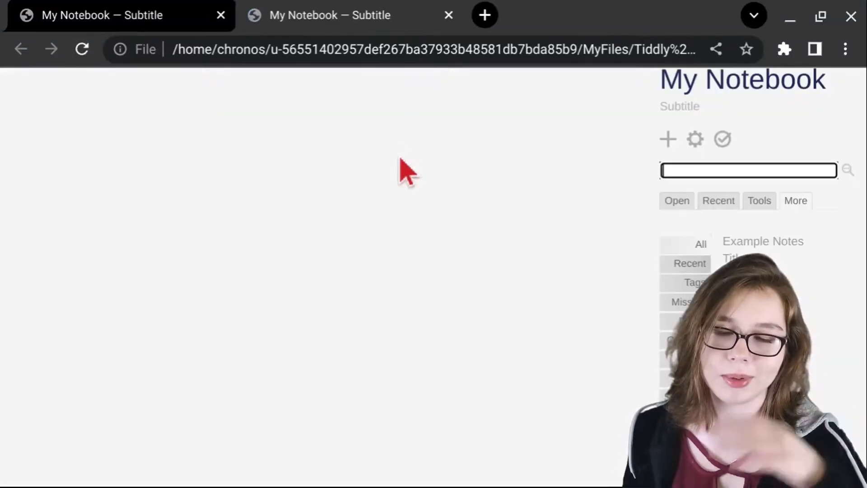
{"action": "key", "text": "F11"}
{"action": "left_click", "coordinate": [748, 242]}
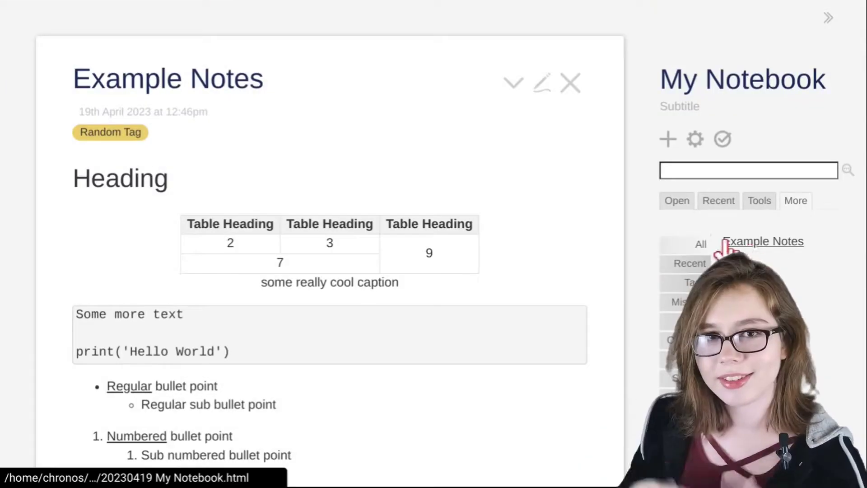